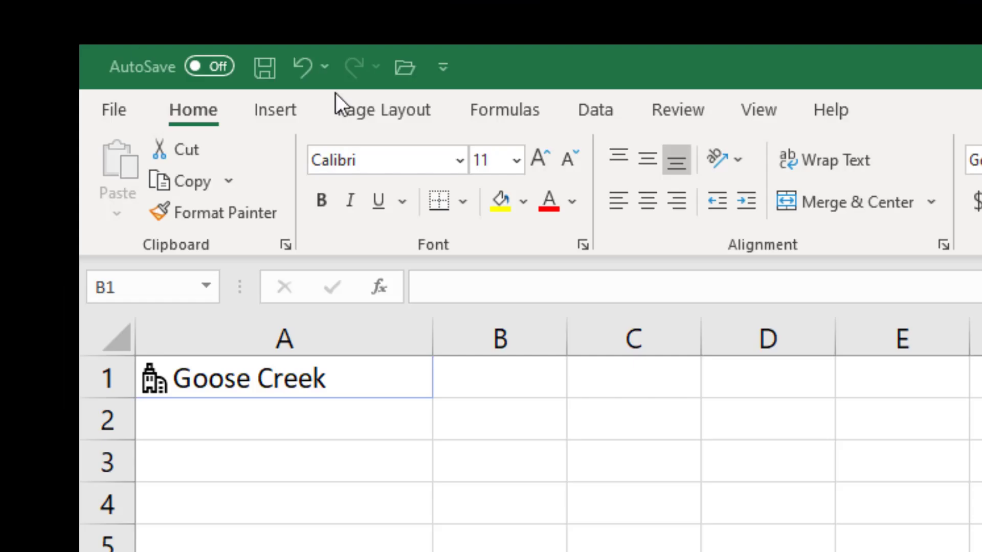
# Select cell A1, which holds Goose Creek as a geography data type.
pyautogui.click(381, 463)
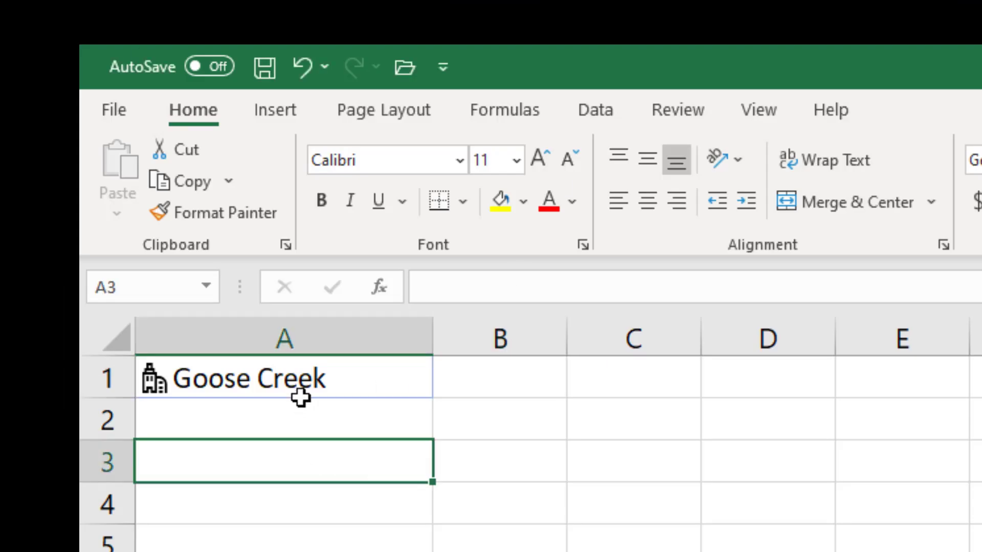
pyautogui.click(305, 378)
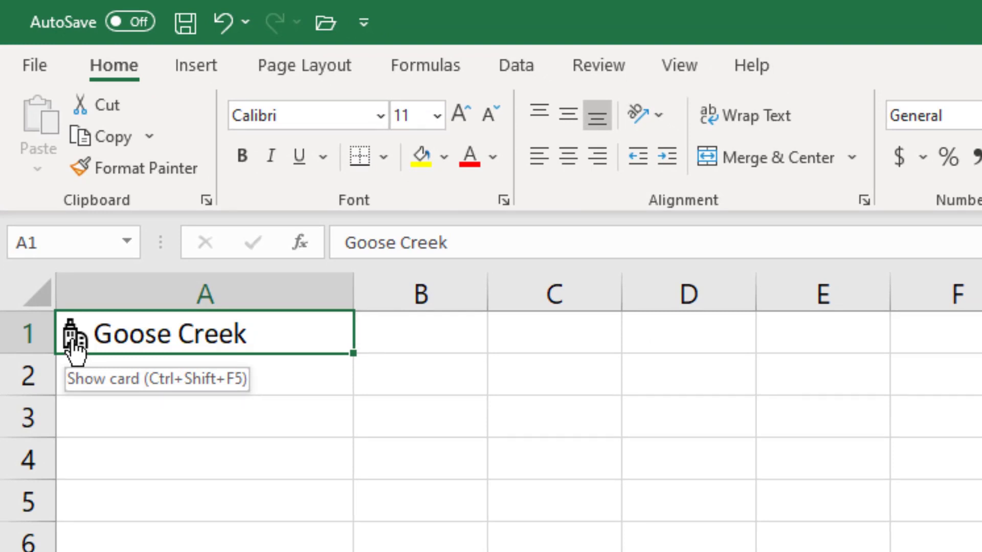
# Open Goose Creek's card from A1, expand Notable People Born, and drag the card larger.
pyautogui.click(73, 339)
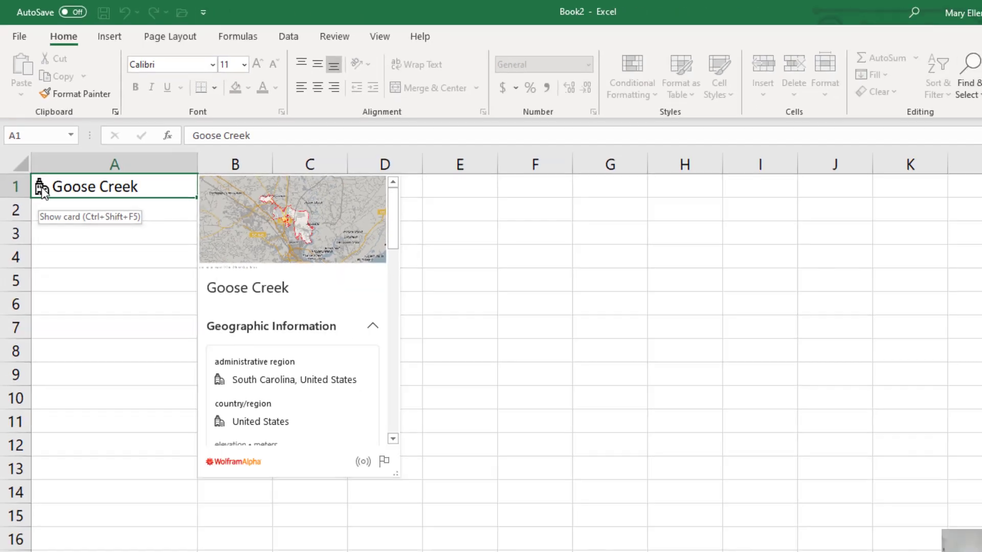
pyautogui.scroll(-3, 330, 286)
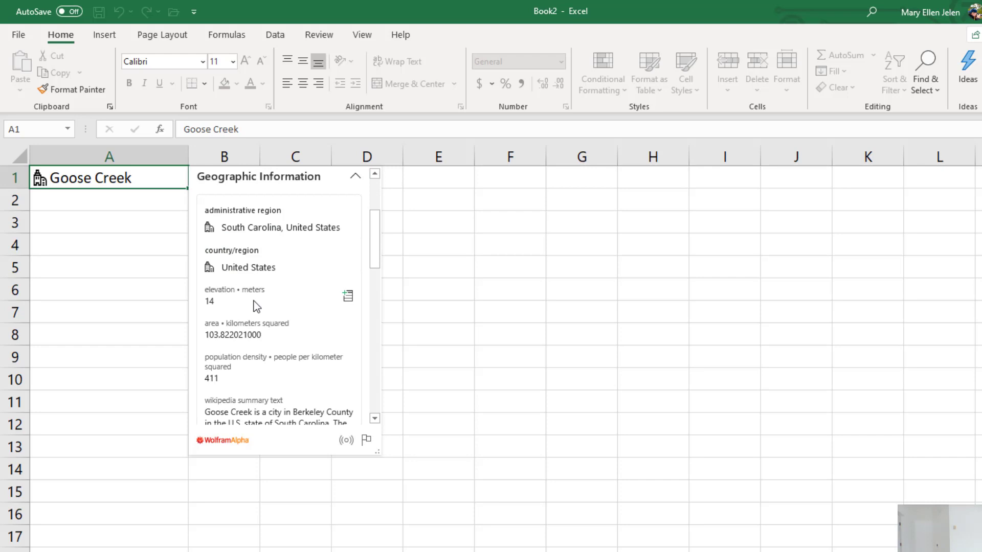
pyautogui.scroll(-2, 288, 292)
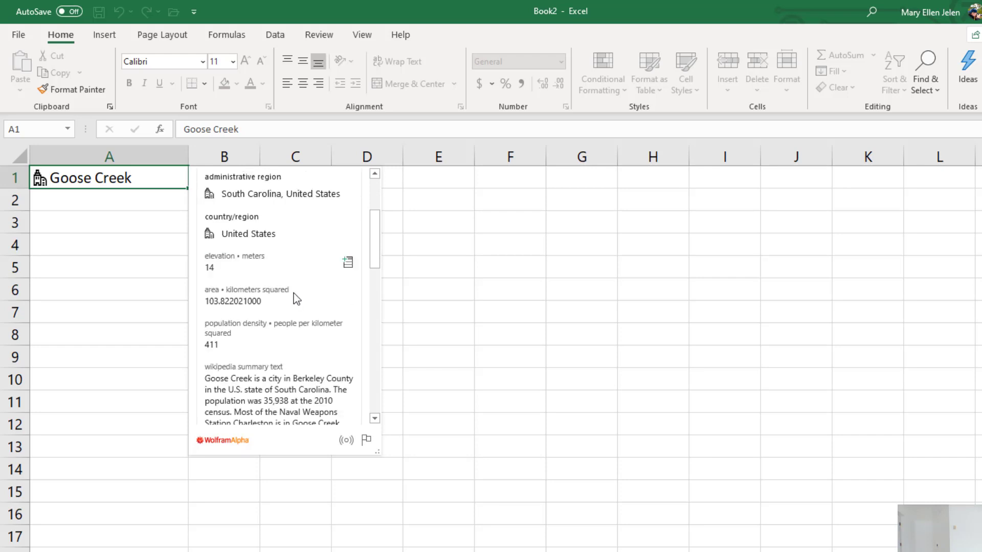
pyautogui.scroll(-4, 294, 299)
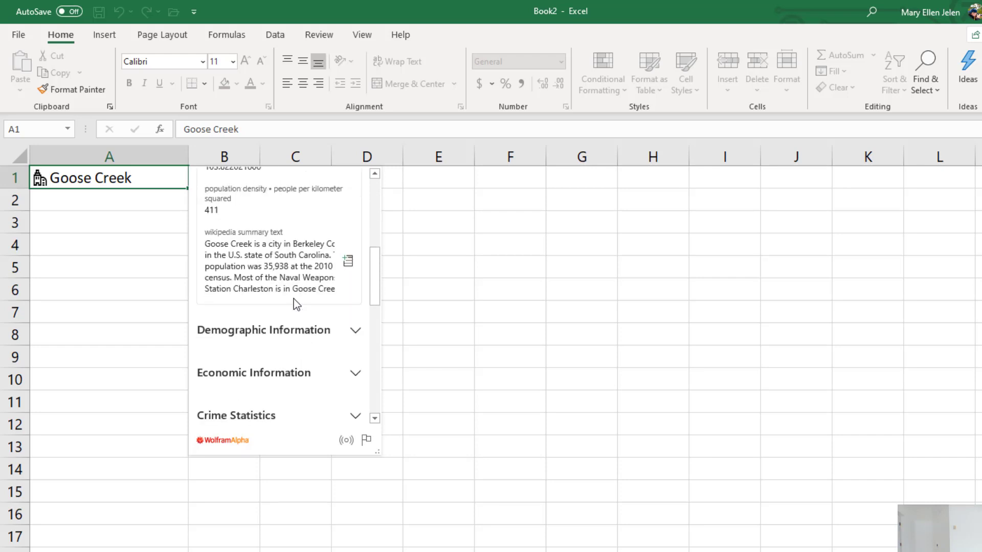
pyautogui.scroll(-5, 295, 306)
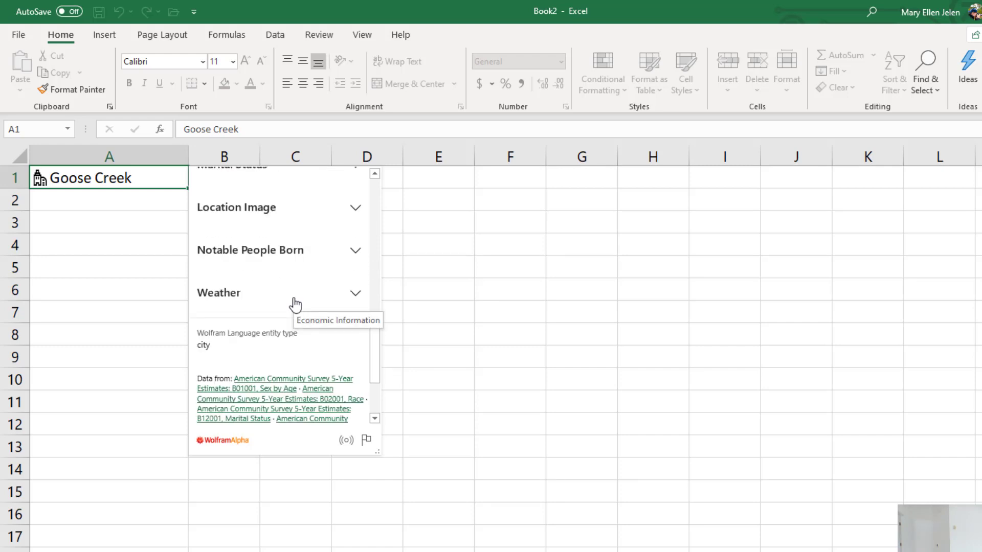
pyautogui.click(355, 253)
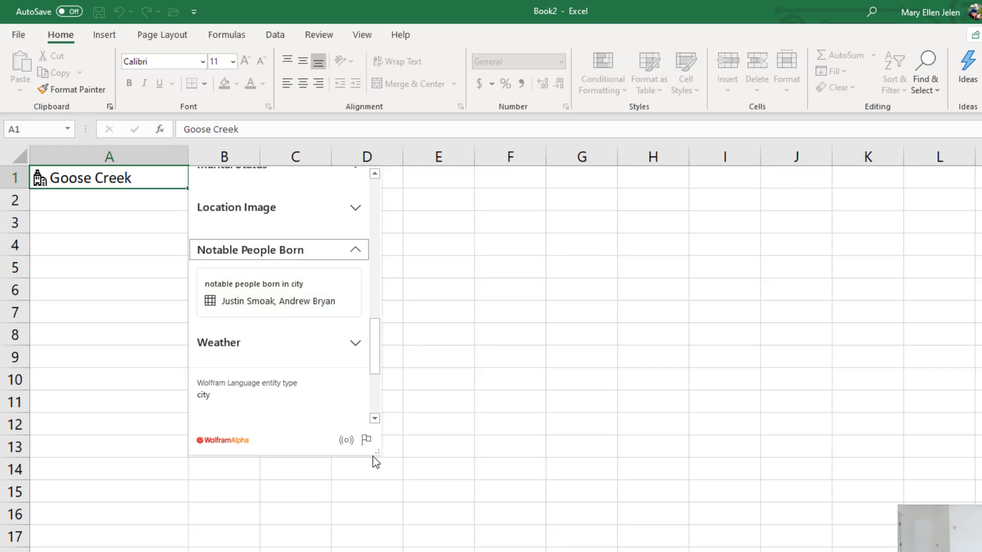
pyautogui.moveTo(379, 453); pyautogui.dragTo(629, 550)
pyautogui.moveTo(209, 345)
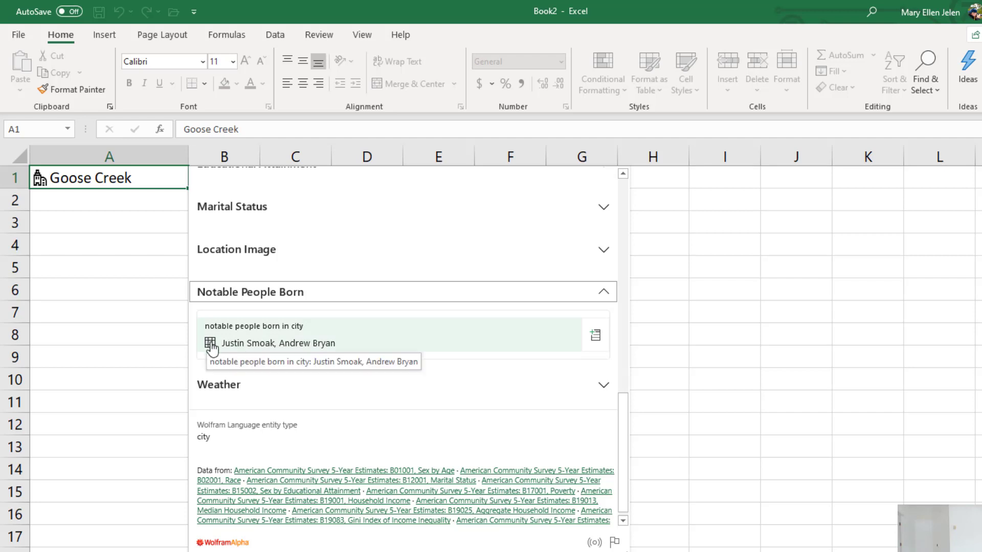
# From Goose Creek's notable people, view Justin Smoak, then go back and open Andrew Bryan.
pyautogui.click(211, 343)
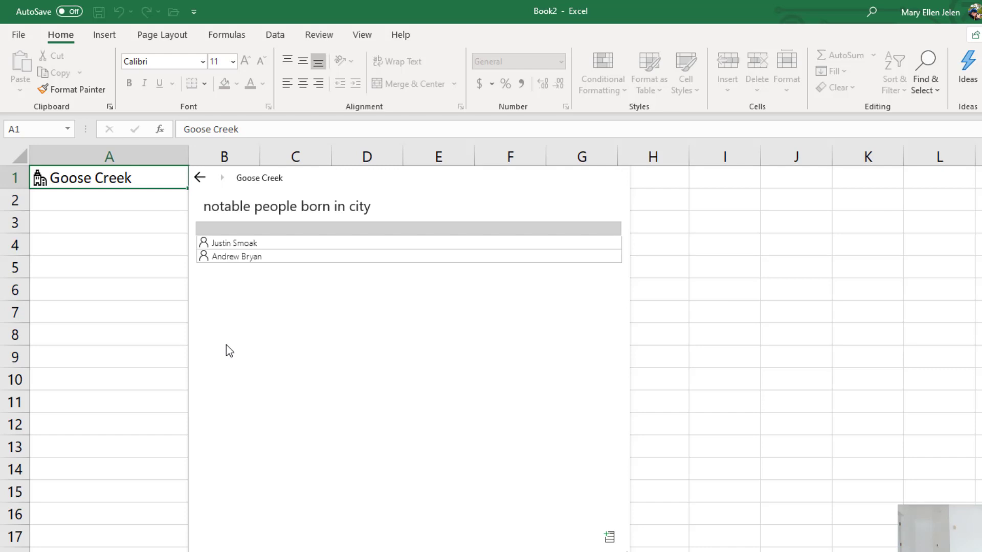
pyautogui.click(242, 247)
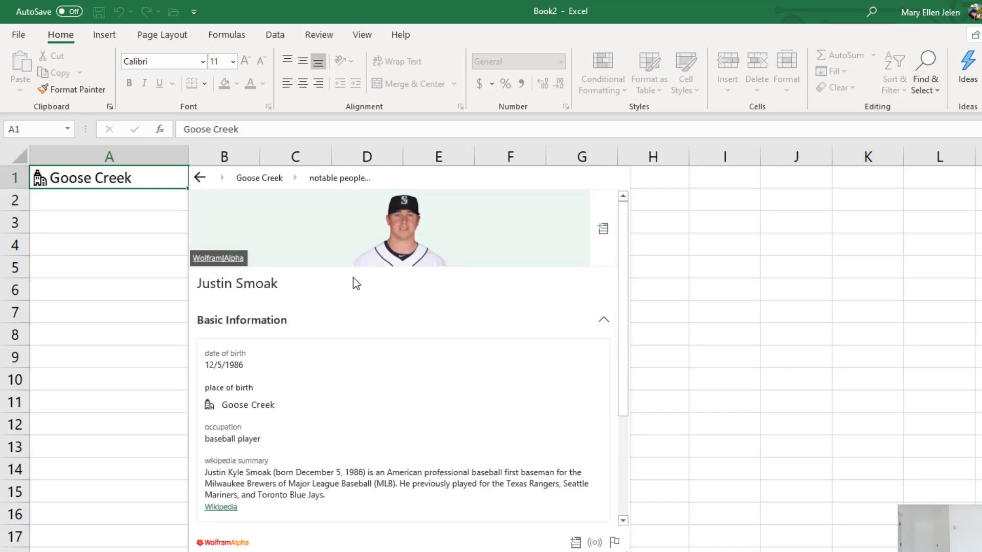
pyautogui.scroll(-3, 315, 365)
pyautogui.scroll(3, 314, 355)
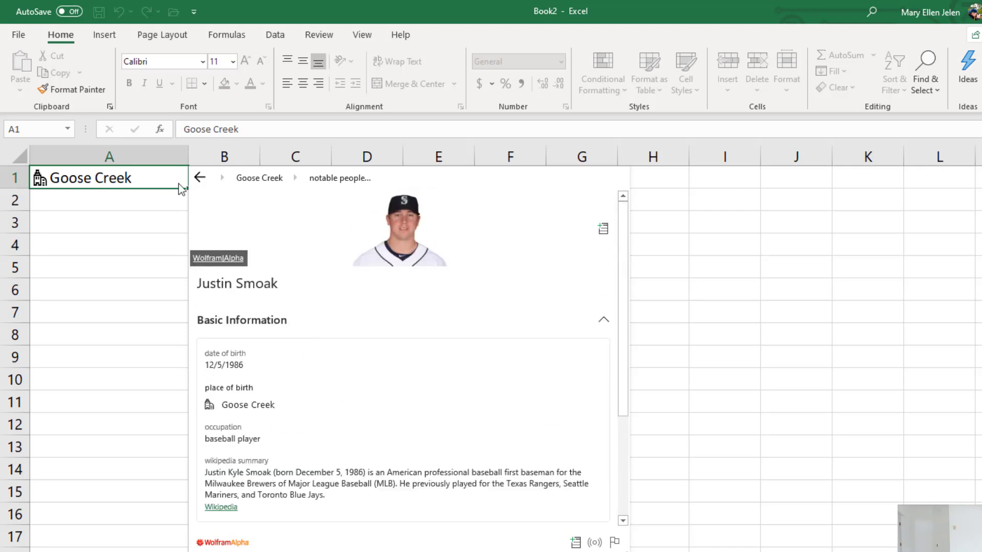
pyautogui.click(200, 179)
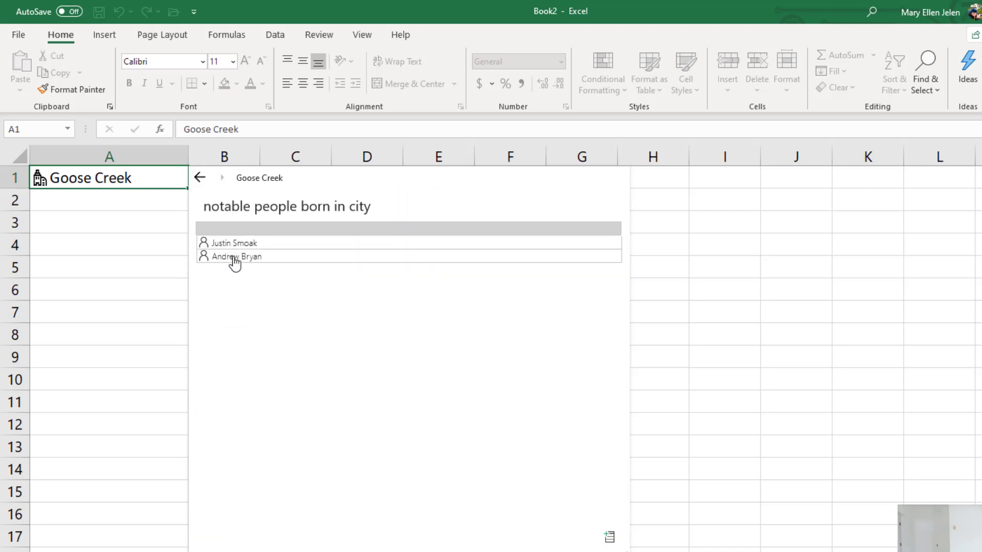
pyautogui.click(235, 257)
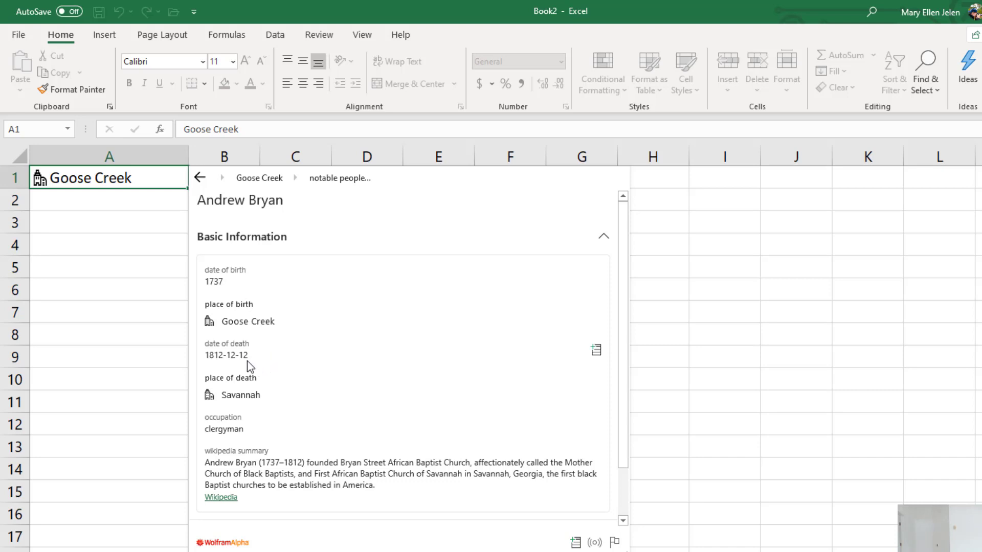
# Follow Andrew Bryan's place of death to Savannah and open its Notable People Born list.
pyautogui.click(209, 397)
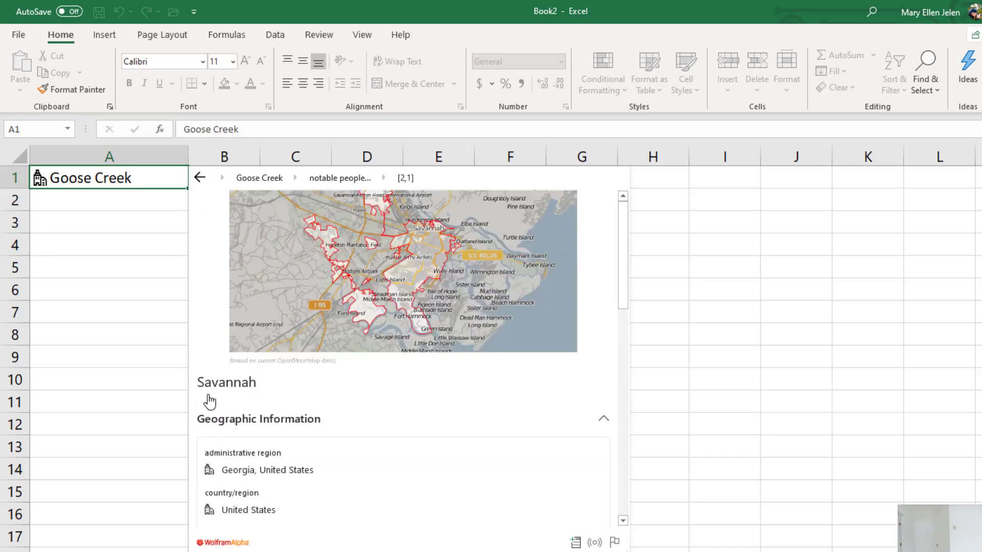
pyautogui.scroll(-10, 409, 391)
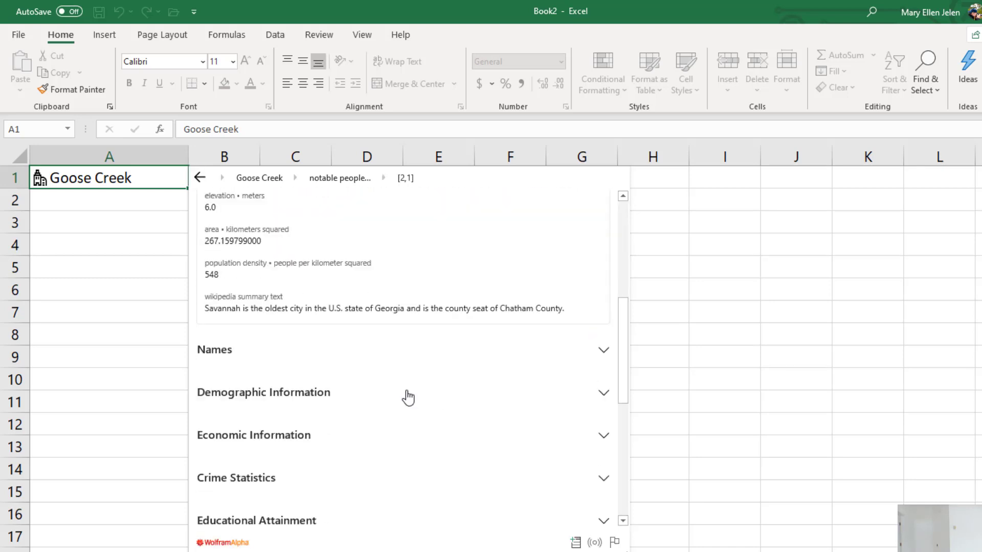
pyautogui.scroll(-1, 407, 396)
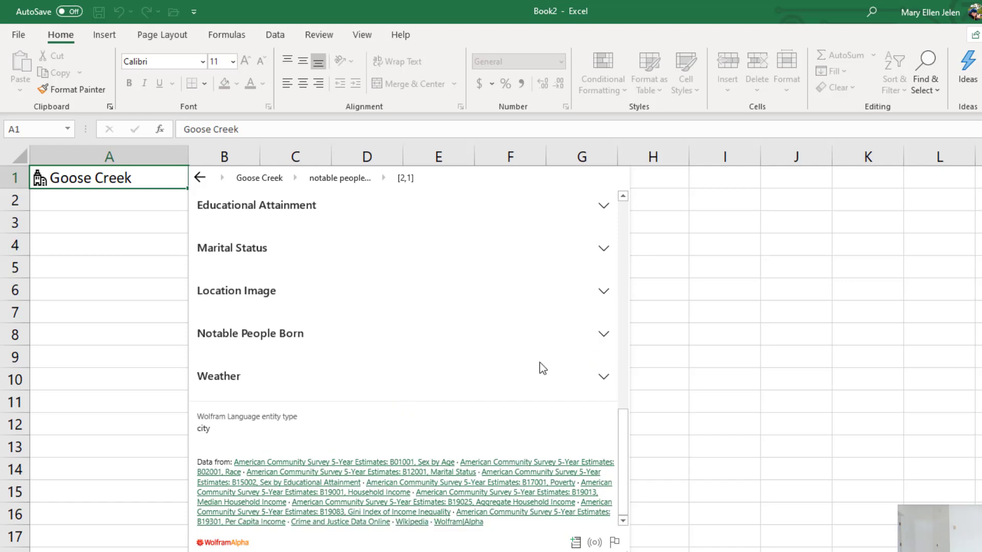
pyautogui.click(601, 337)
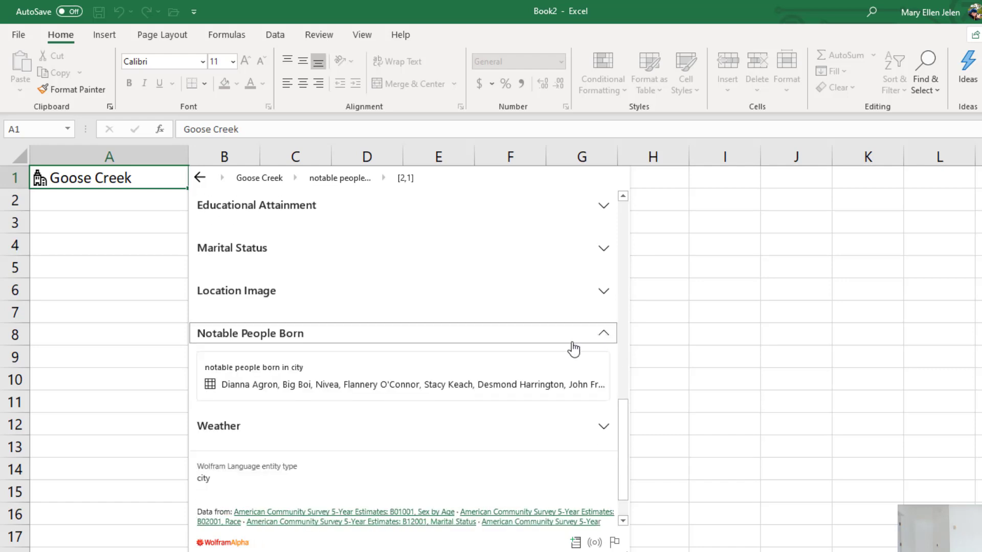
pyautogui.click(210, 388)
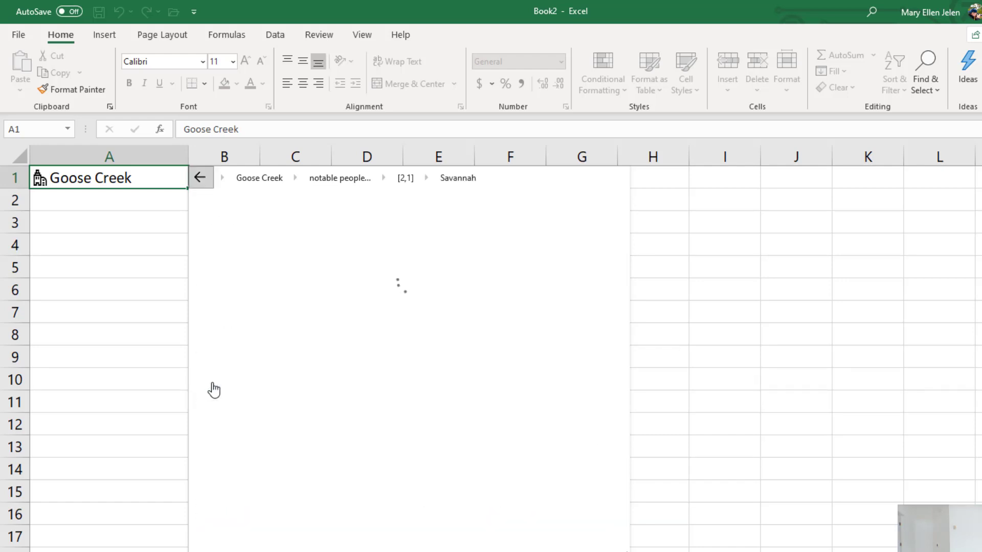
# Open Johnny Mercer's card, go to Los Angeles via his place of death, and open its born-there list.
pyautogui.scroll(-2, 395, 339)
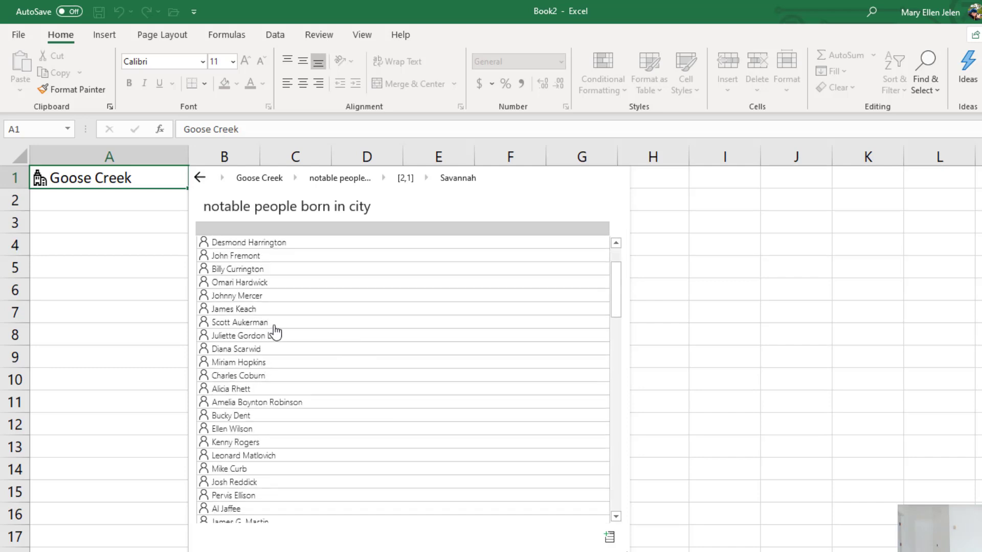
pyautogui.click(203, 296)
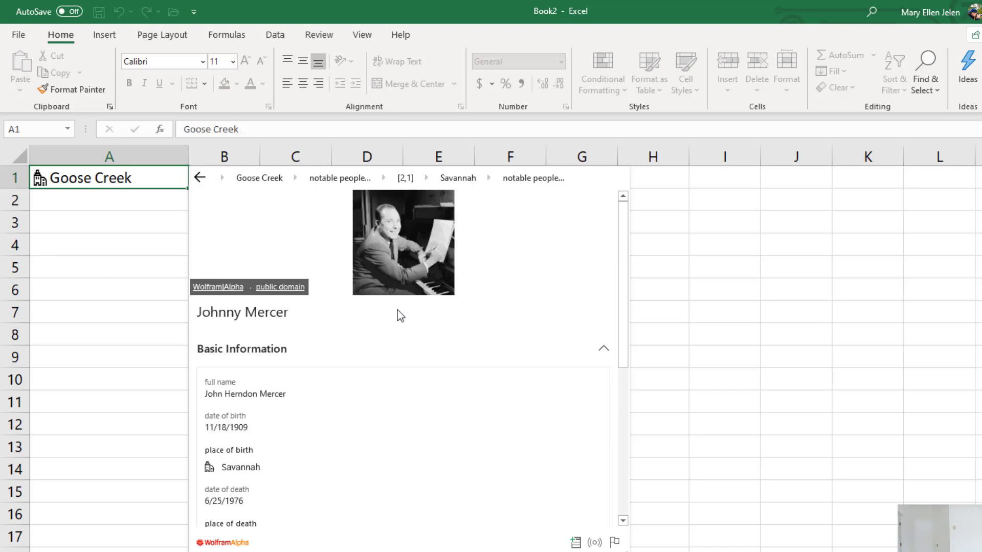
pyautogui.scroll(-3, 388, 323)
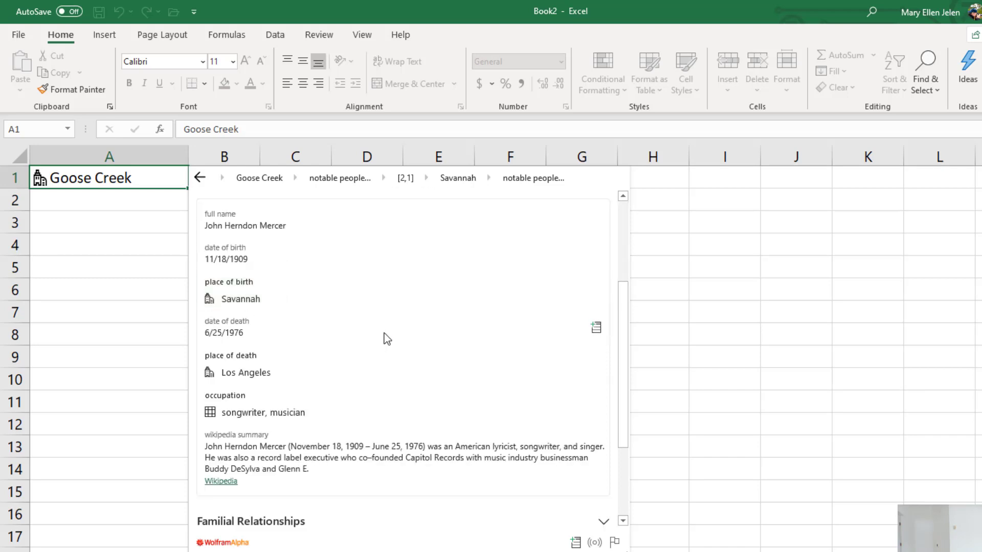
pyautogui.click(221, 376)
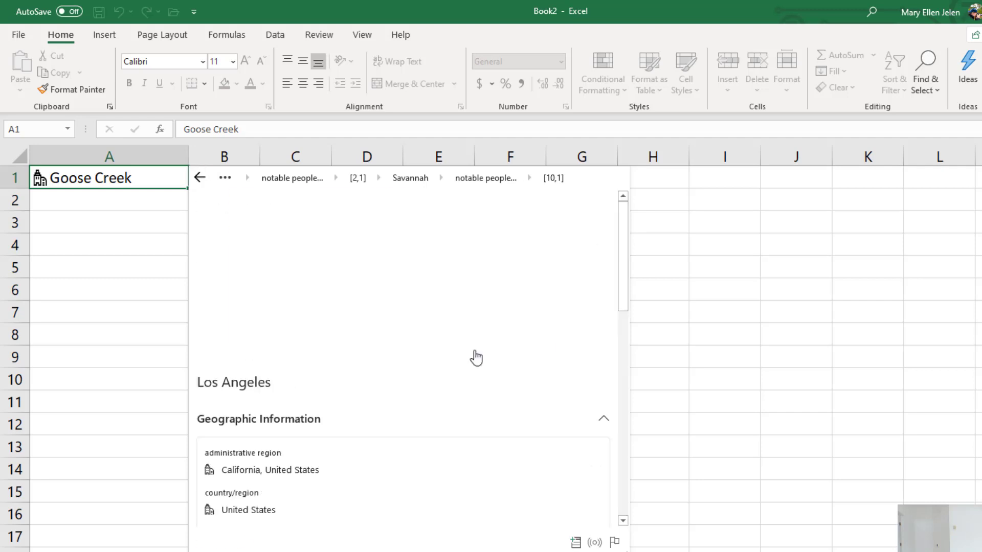
pyautogui.scroll(-10, 324, 407)
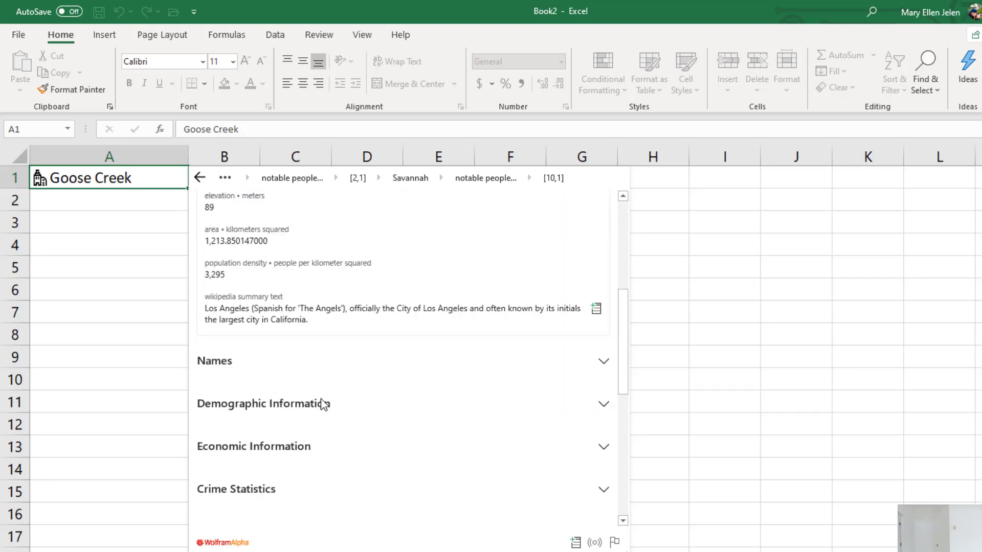
pyautogui.scroll(-3, 325, 396)
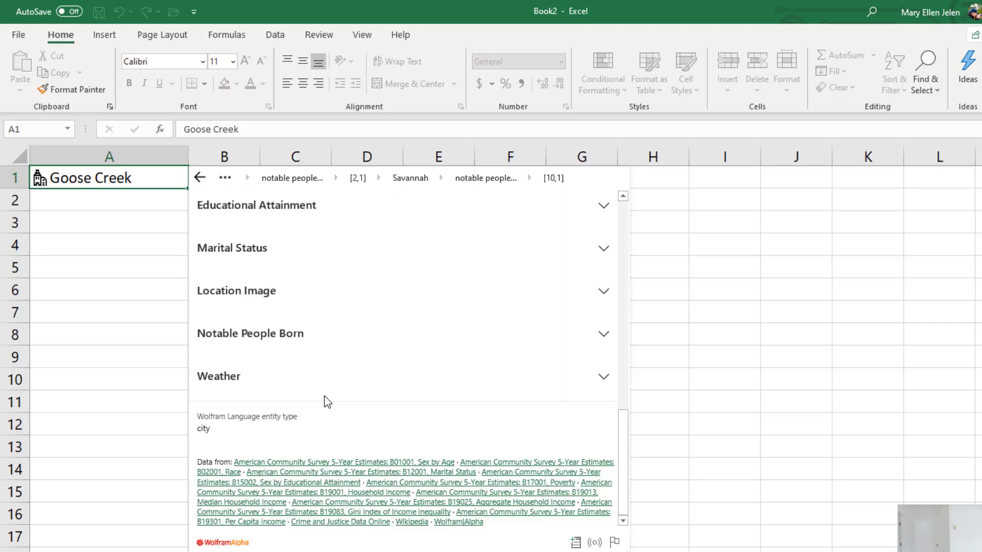
pyautogui.click(604, 336)
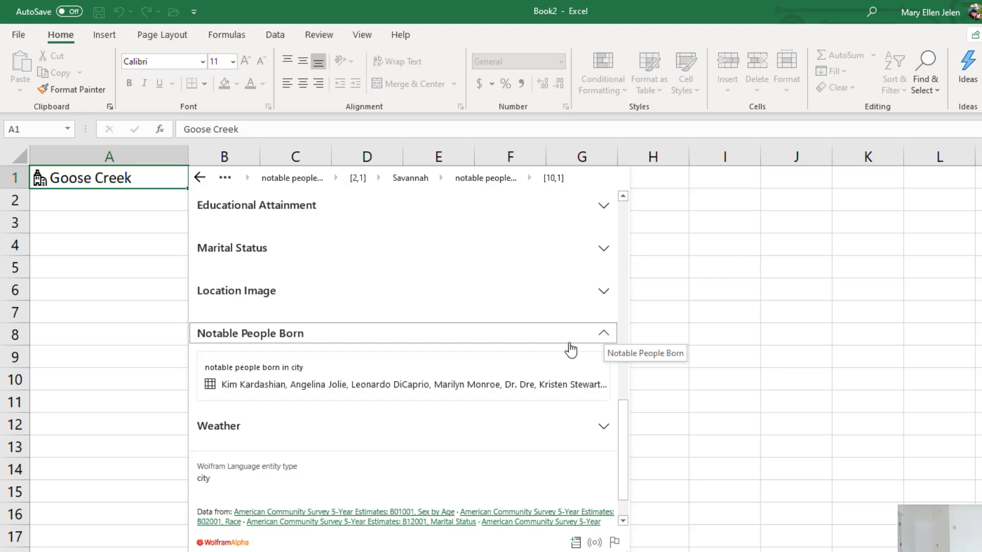
pyautogui.click(210, 387)
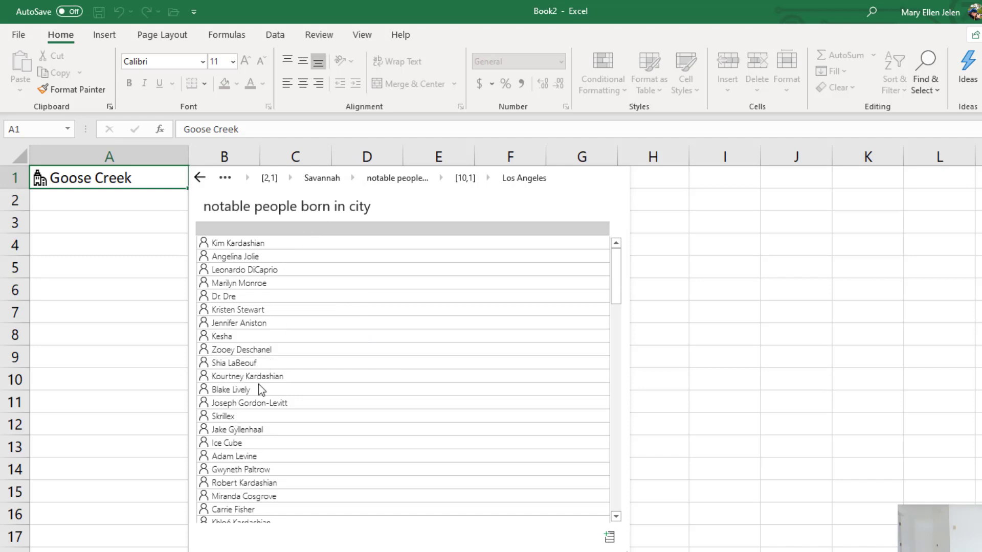
# Open Marilyn's card from the Los Angeles list and follow her film appearances to Gentlemen Prefer Blondes.
pyautogui.click(204, 286)
pyautogui.scroll(-7, 405, 362)
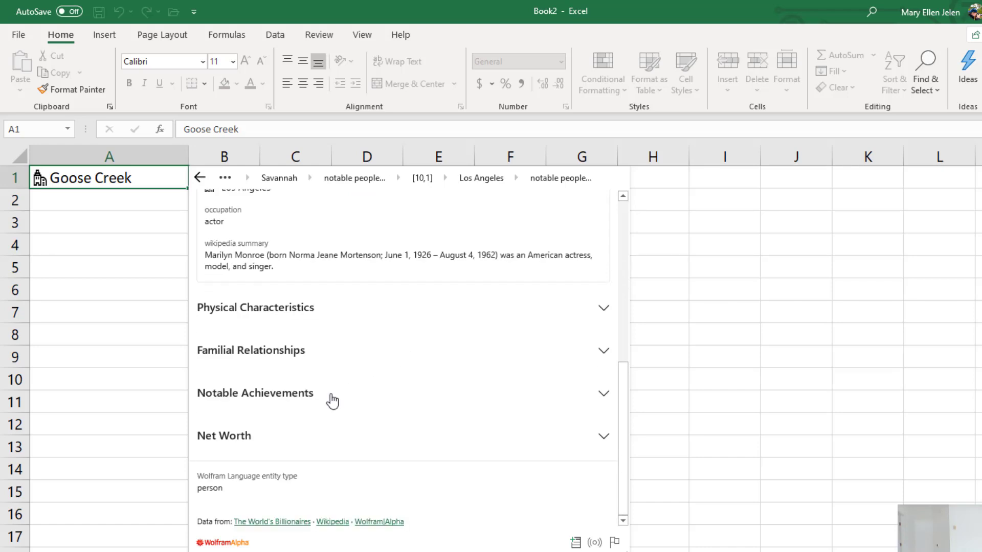
pyautogui.click(309, 398)
pyautogui.scroll(-3, 409, 383)
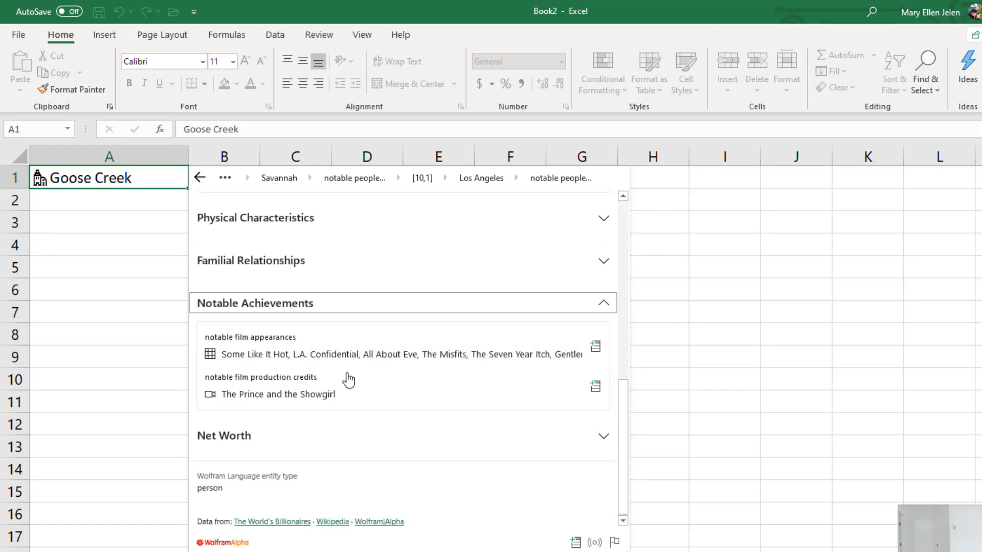
pyautogui.click(211, 354)
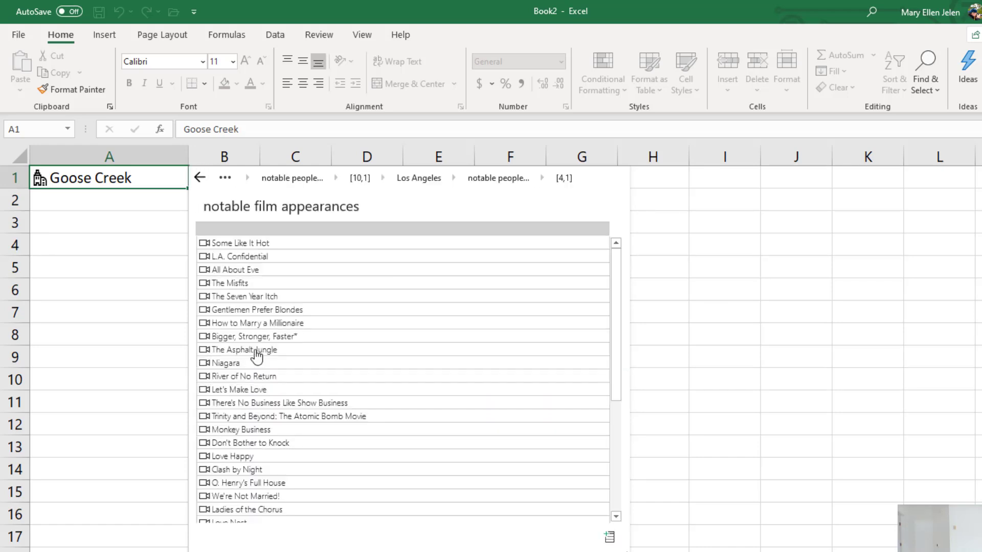
pyautogui.click(207, 311)
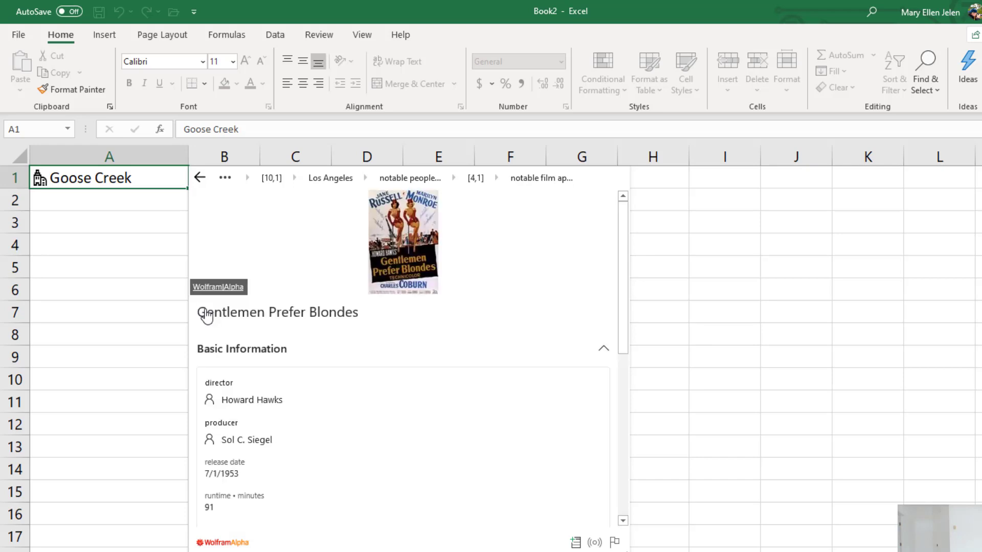
pyautogui.moveTo(212, 319)
pyautogui.scroll(-5, 497, 414)
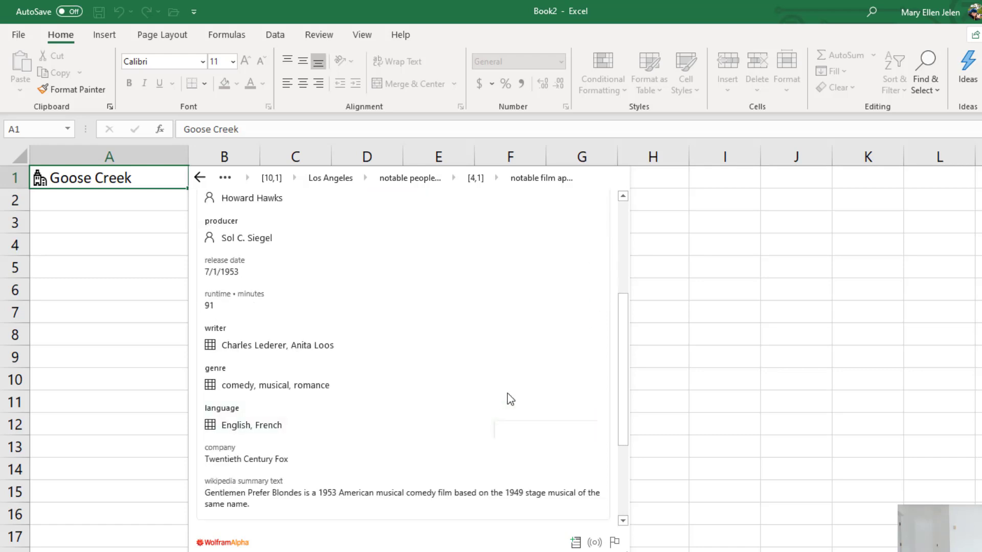
pyautogui.moveTo(595, 385)
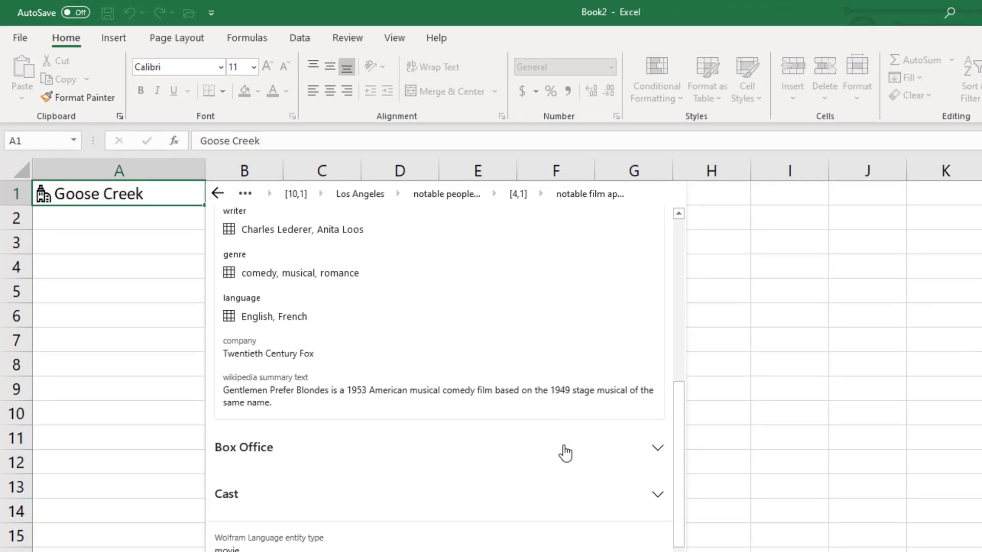
# Expand the Gentlemen Prefer Blondes Cast section and extract its cast and roles into the grid.
pyautogui.scroll(-1, 565, 453)
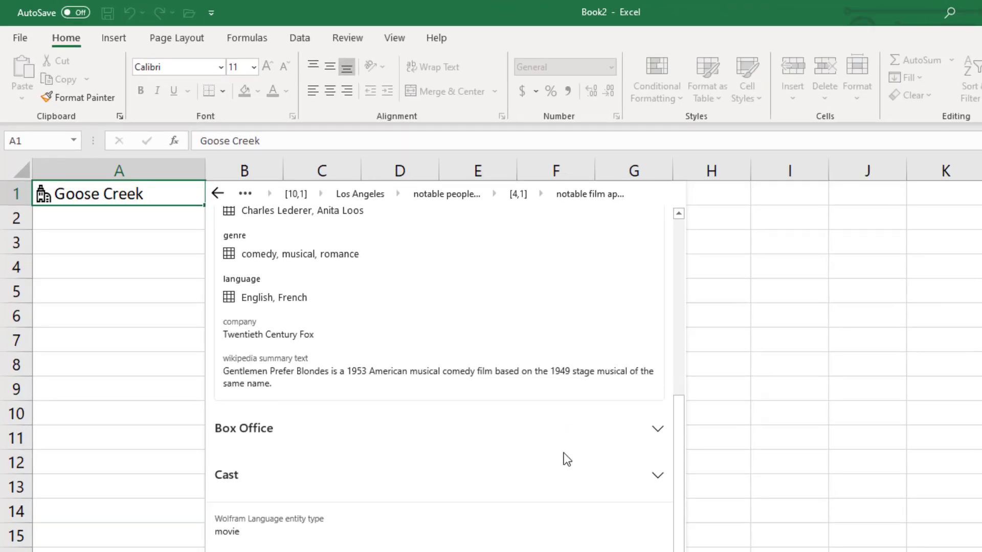
pyautogui.click(659, 480)
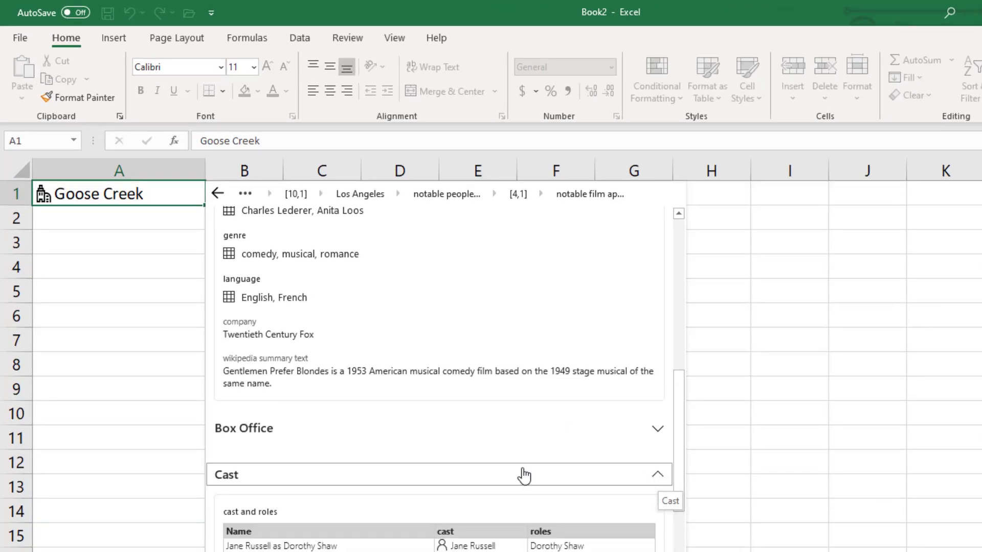
pyautogui.scroll(-3, 523, 474)
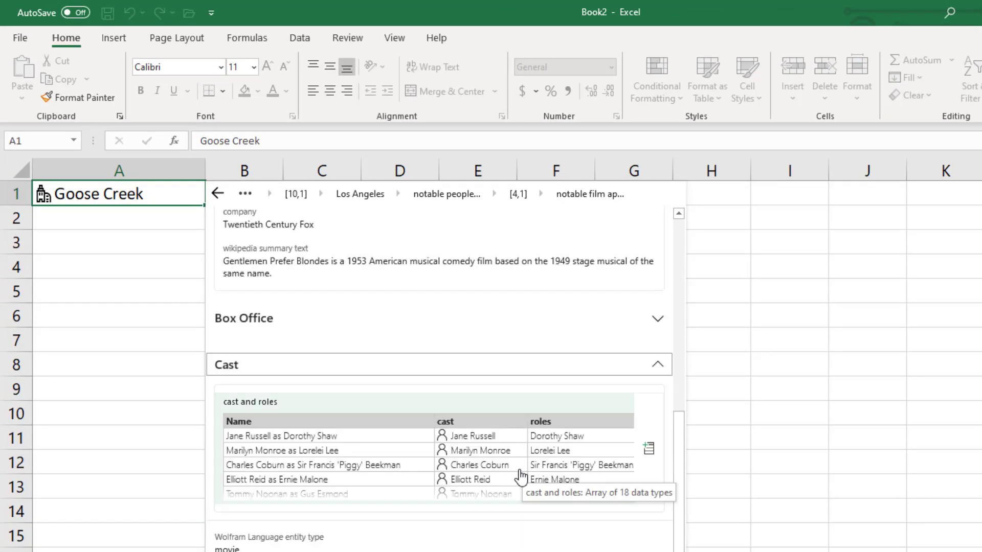
pyautogui.click(650, 453)
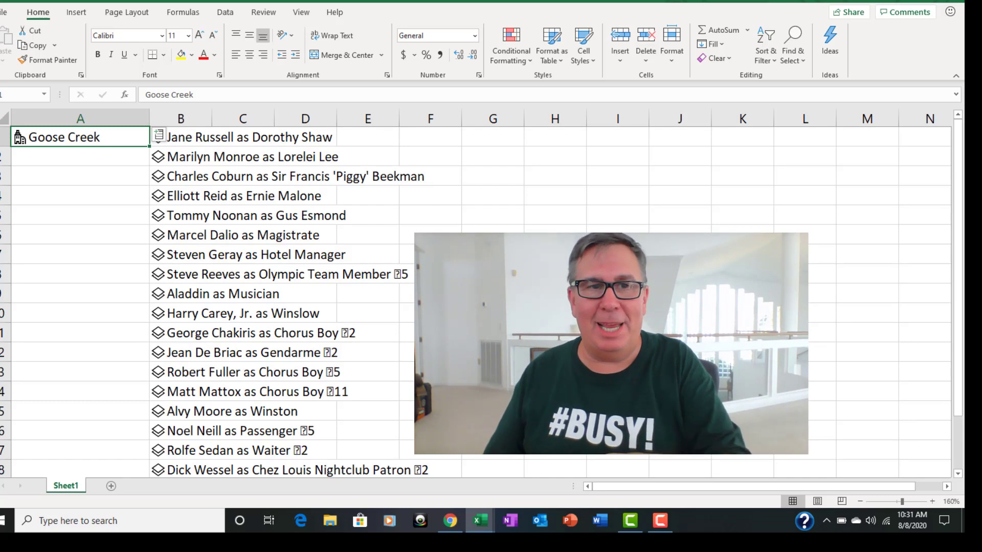
# Select B1 and expand the formula bar to show its full nested INDEX formula.
pyautogui.click(181, 137)
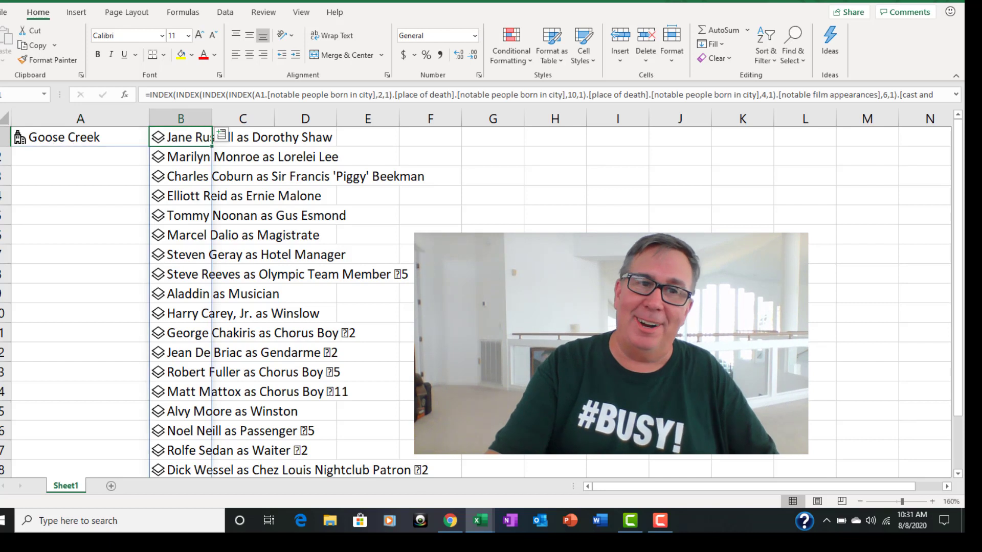
pyautogui.click(956, 95)
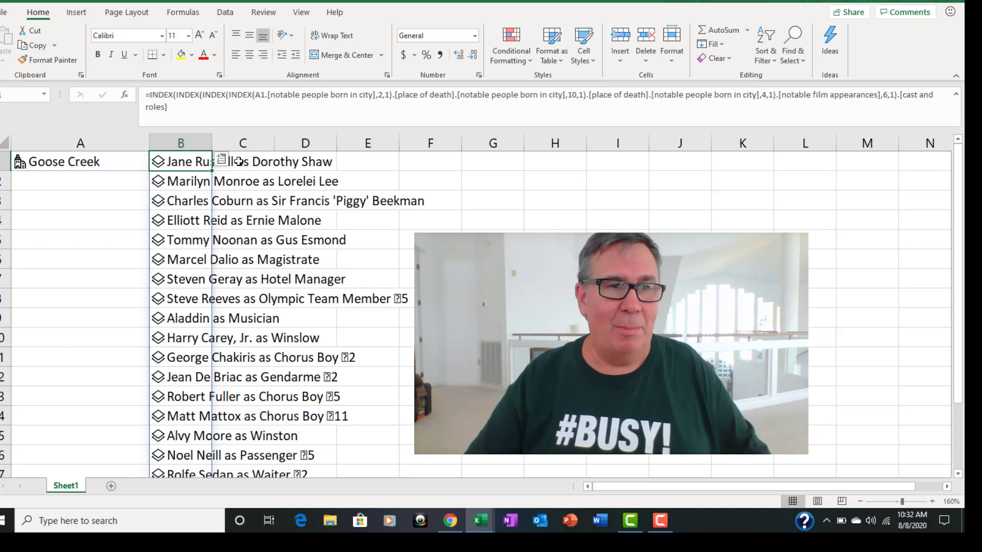
# Reopen Goose Creek's card from A1, enlarge it, and scroll through its sections.
pyautogui.click(52, 165)
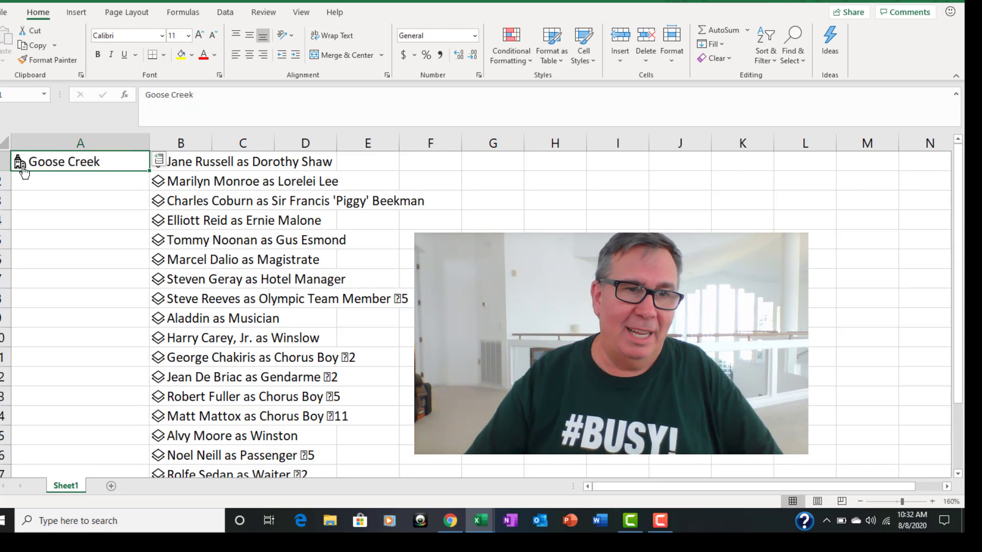
pyautogui.click(19, 164)
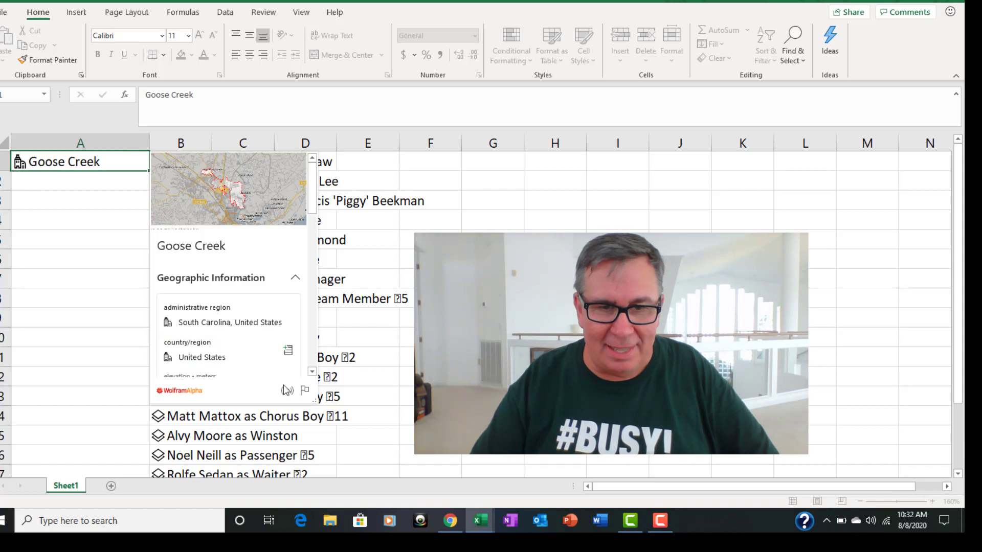
pyautogui.moveTo(320, 404); pyautogui.dragTo(490, 446)
pyautogui.scroll(-3, 343, 364)
pyautogui.scroll(-5, 343, 362)
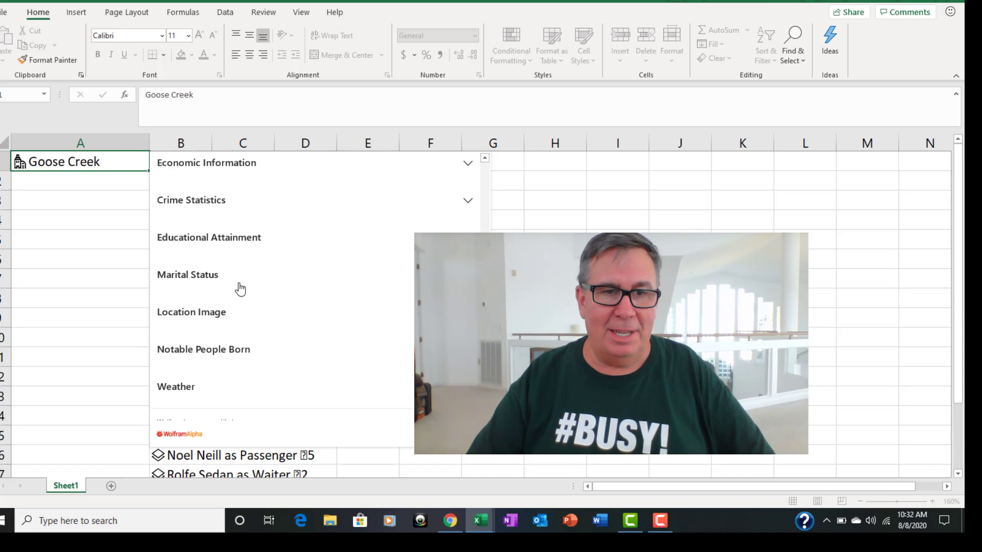